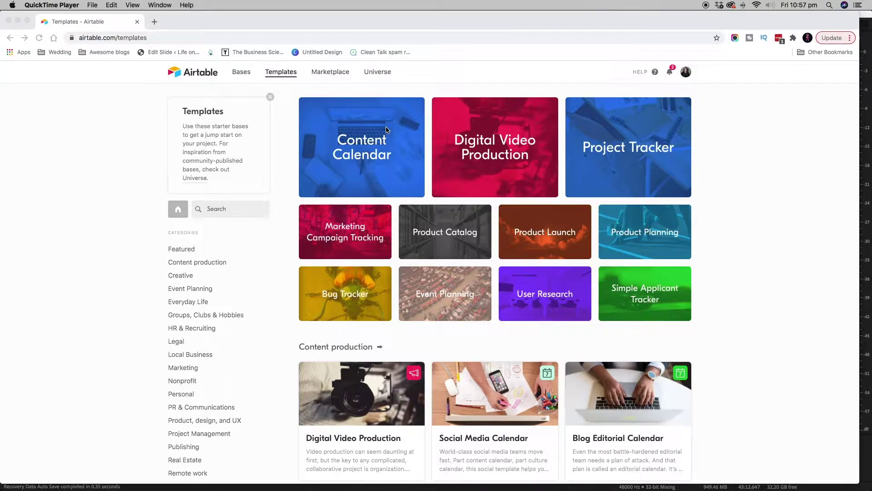
# - Open the User Feedback template page from the Marketing templates category and review its preview
pyautogui.scroll(-3, 386, 129)
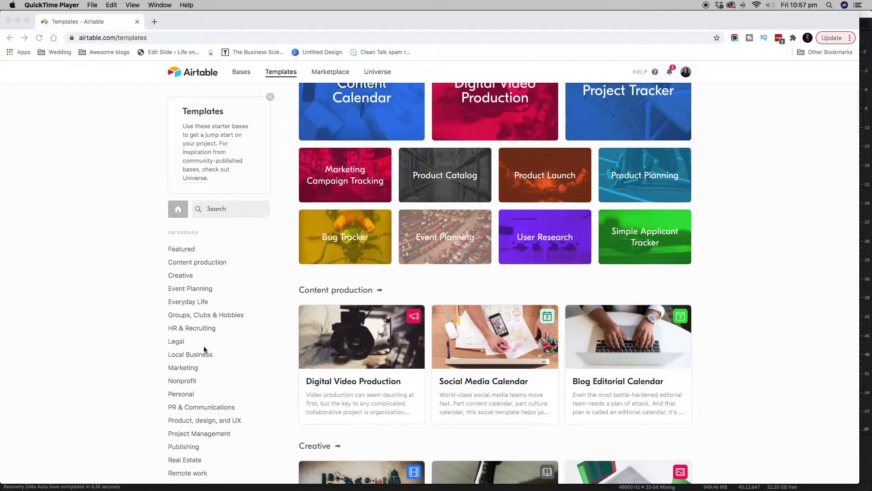
pyautogui.click(187, 367)
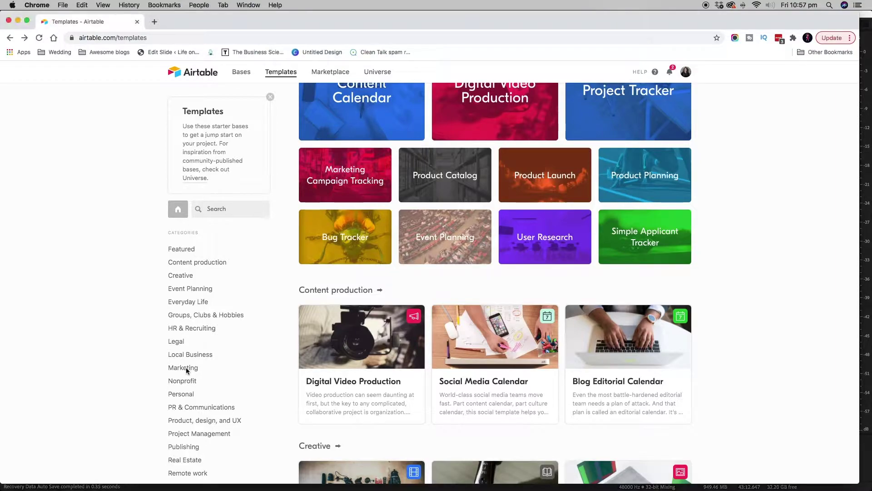
pyautogui.click(180, 368)
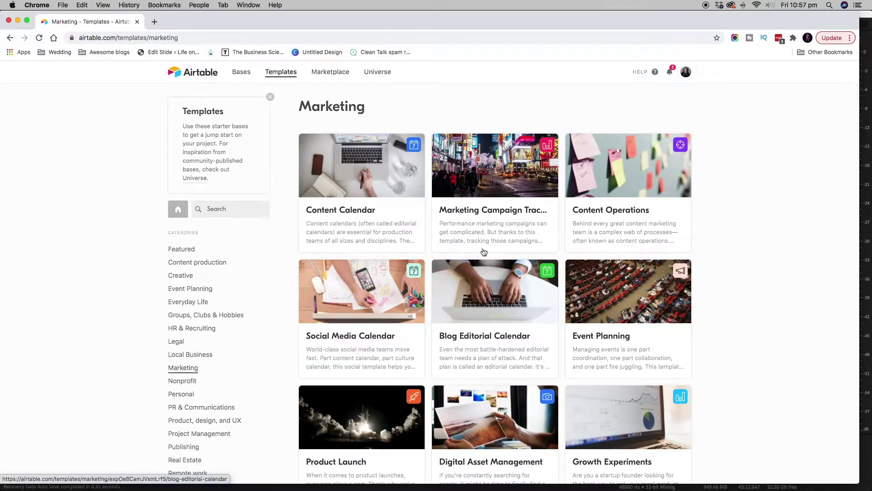
pyautogui.scroll(-10, 491, 249)
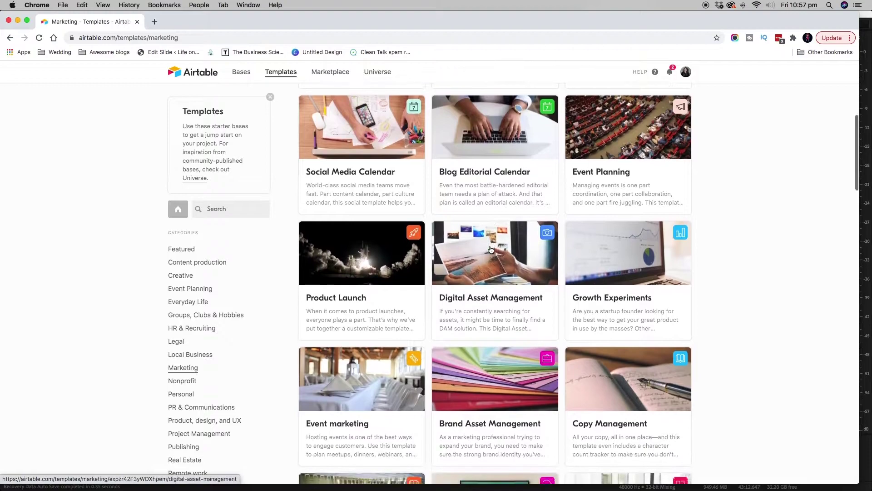
pyautogui.scroll(-2, 491, 249)
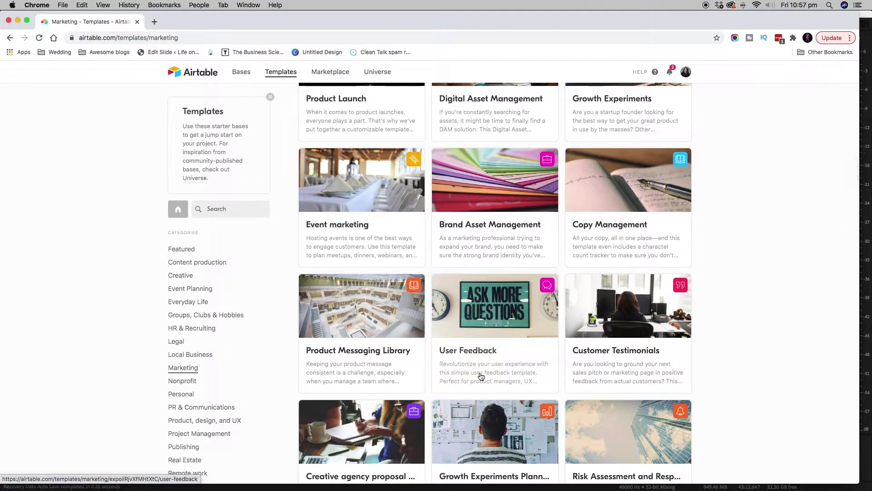
pyautogui.click(481, 368)
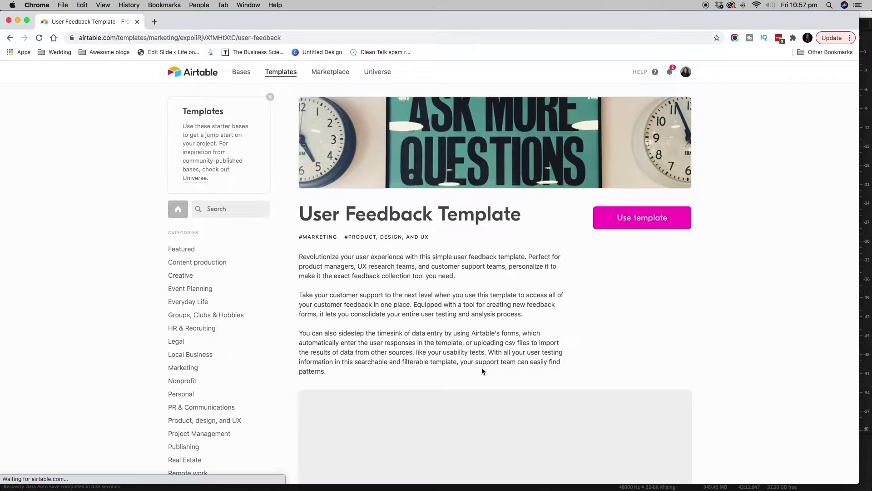
pyautogui.scroll(-2, 481, 370)
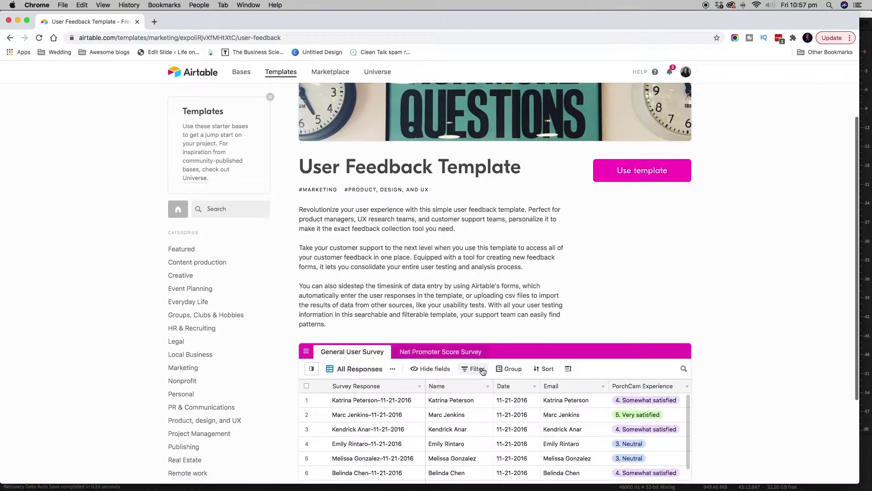
pyautogui.scroll(-3, 482, 370)
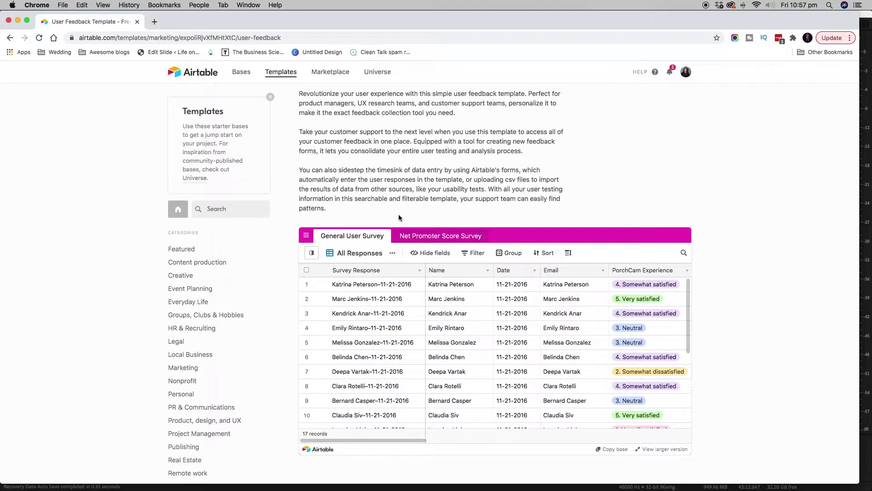
pyautogui.scroll(5, 409, 208)
pyautogui.scroll(-3, 453, 176)
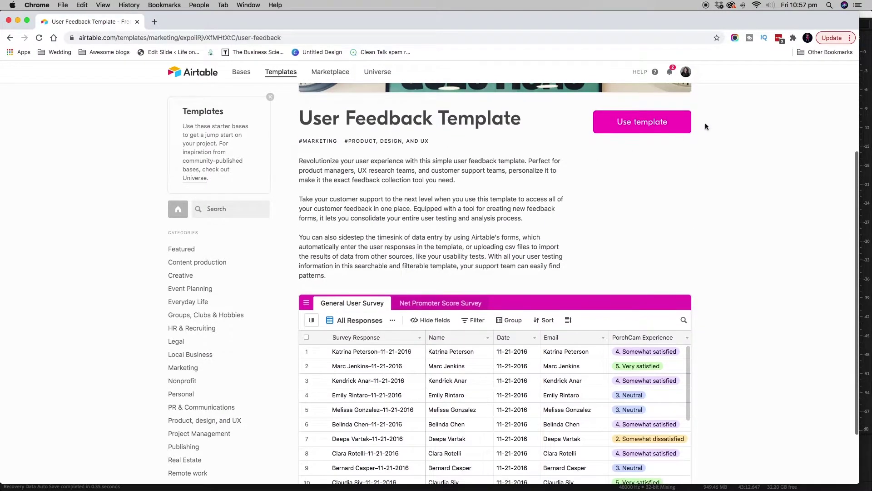
# - Add the User Feedback template as a new base in the current workspace
pyautogui.click(656, 130)
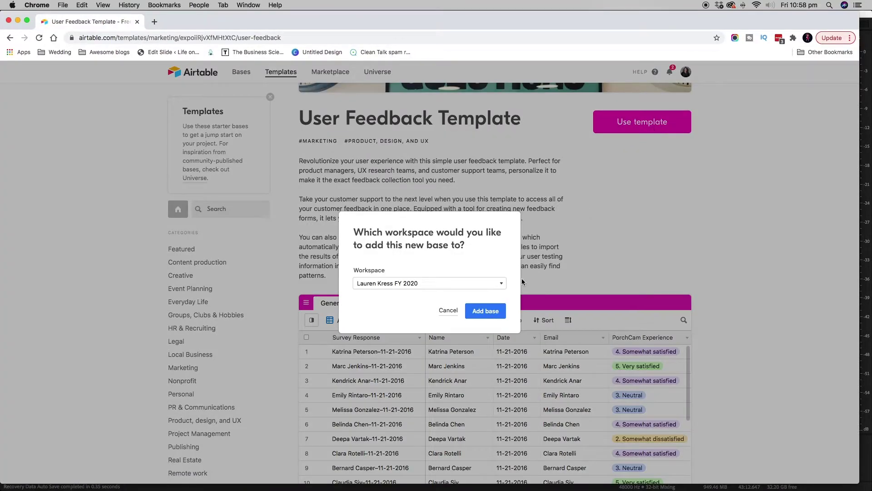
pyautogui.click(490, 312)
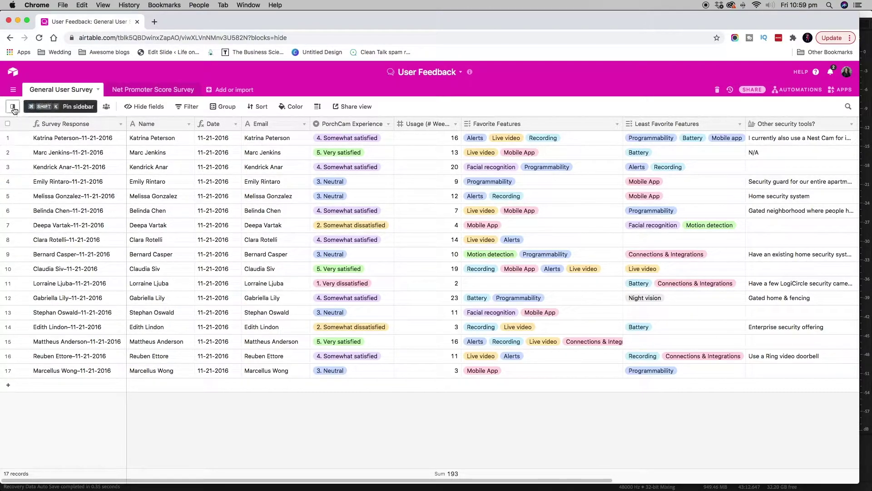
# - Switch to the General Survey form view from the views sidebar
pyautogui.moveTo(13, 111)
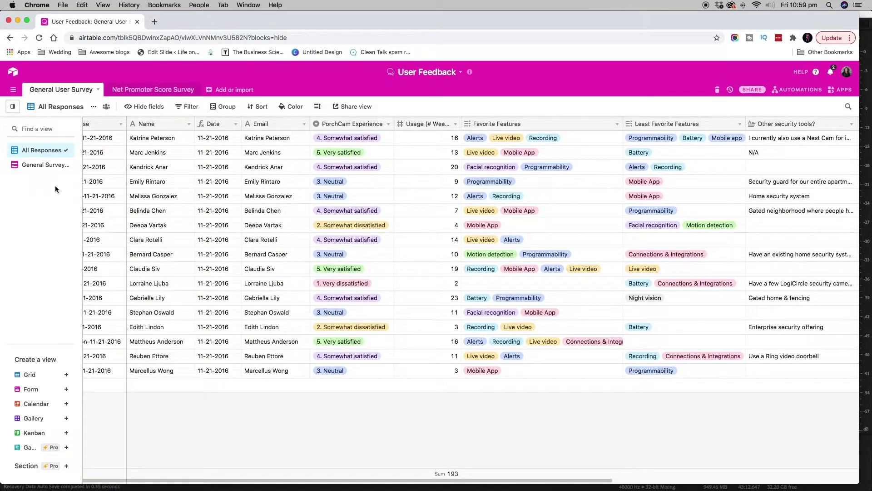
pyautogui.moveTo(41, 396)
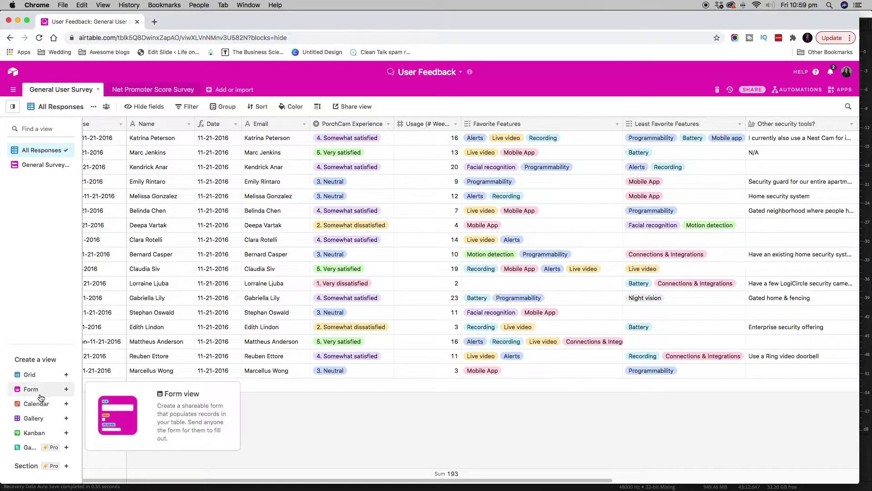
pyautogui.click(41, 171)
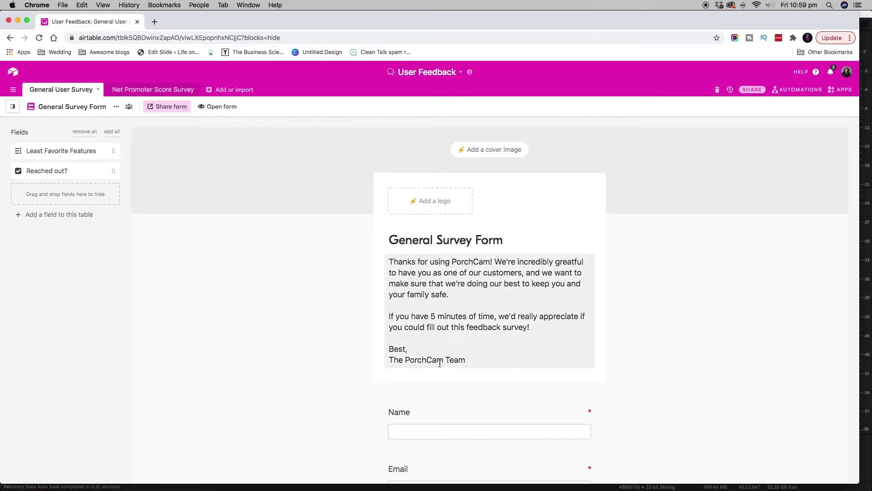
pyautogui.scroll(-4, 440, 364)
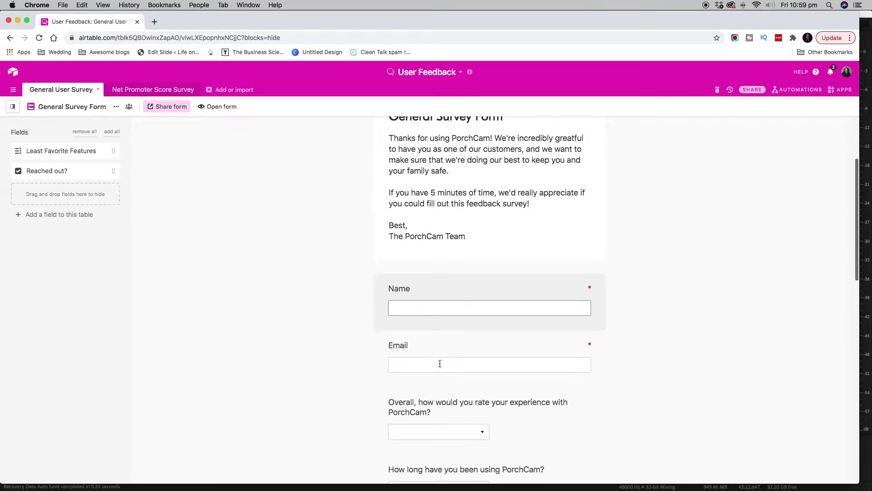
pyautogui.scroll(4, 439, 363)
pyautogui.scroll(-1, 439, 364)
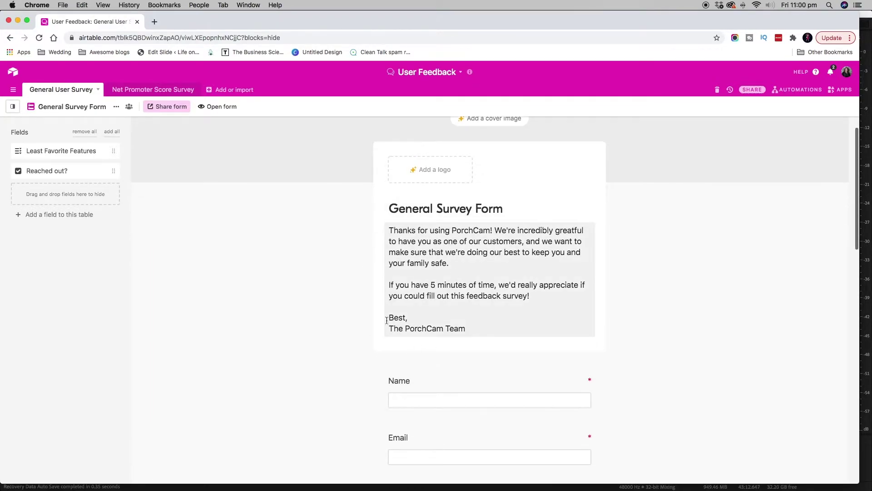
pyautogui.scroll(-2, 409, 246)
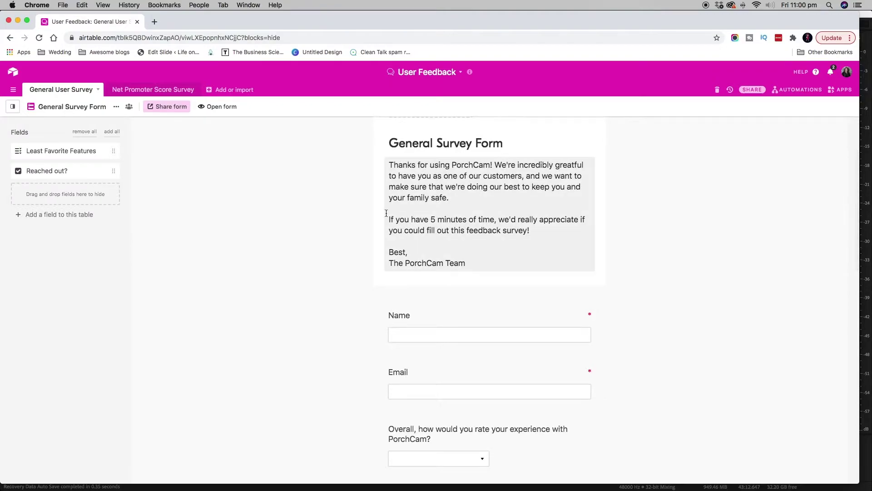
pyautogui.scroll(-4, 402, 291)
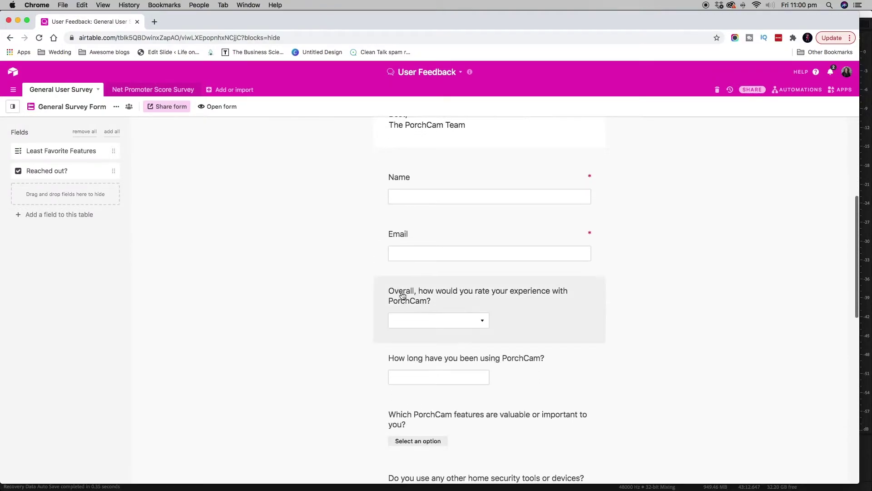
pyautogui.scroll(-3, 423, 225)
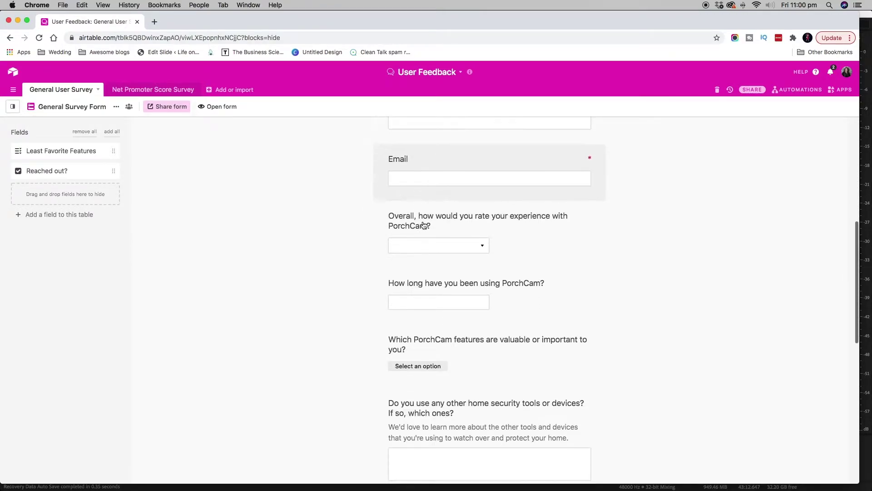
pyautogui.scroll(-7, 423, 225)
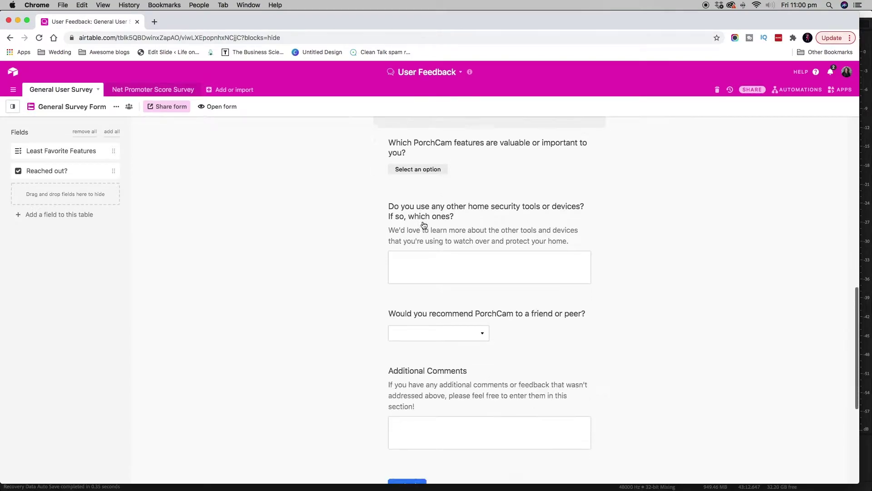
pyautogui.scroll(-4, 423, 225)
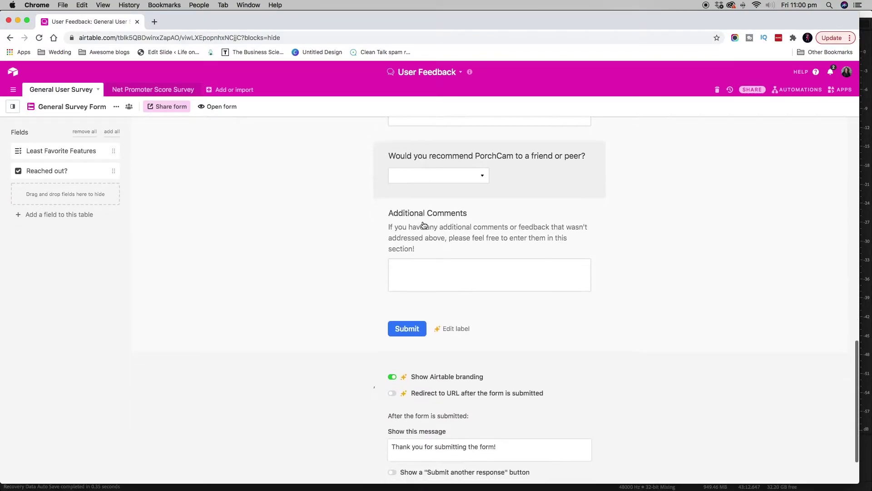
pyautogui.scroll(-2, 423, 225)
pyautogui.scroll(7, 423, 225)
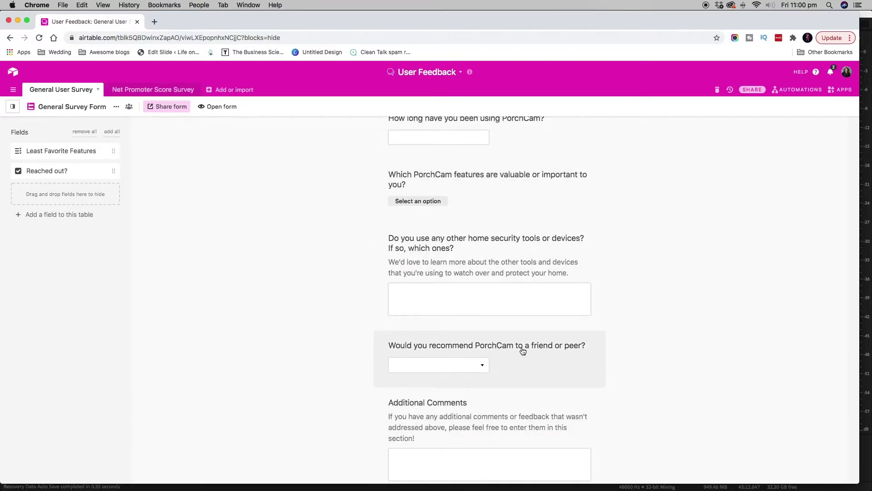
# - Convert the 'Would you recommend PorchCam to a friend or peer?' field from Single select to a green-check Checkbox
pyautogui.click(469, 340)
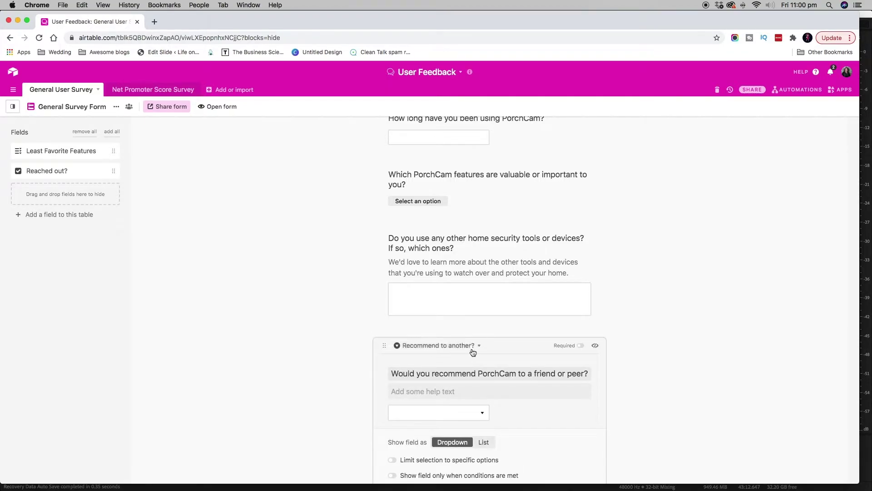
pyautogui.click(479, 348)
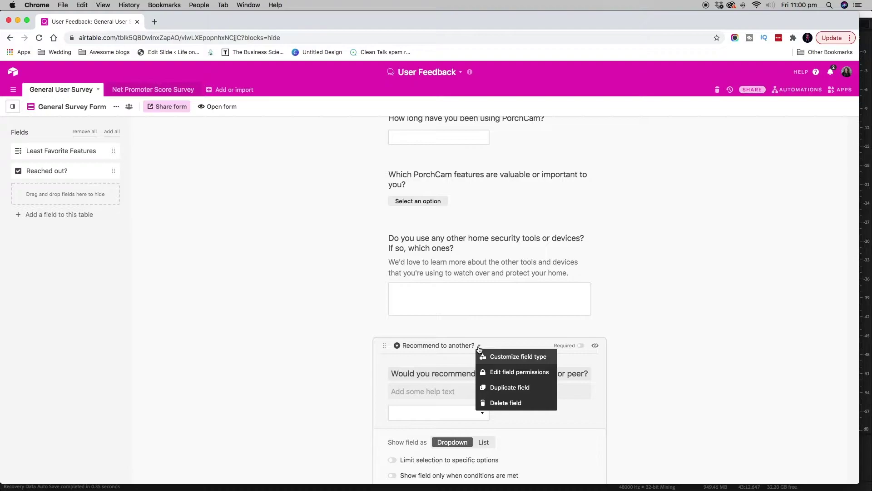
pyautogui.click(488, 357)
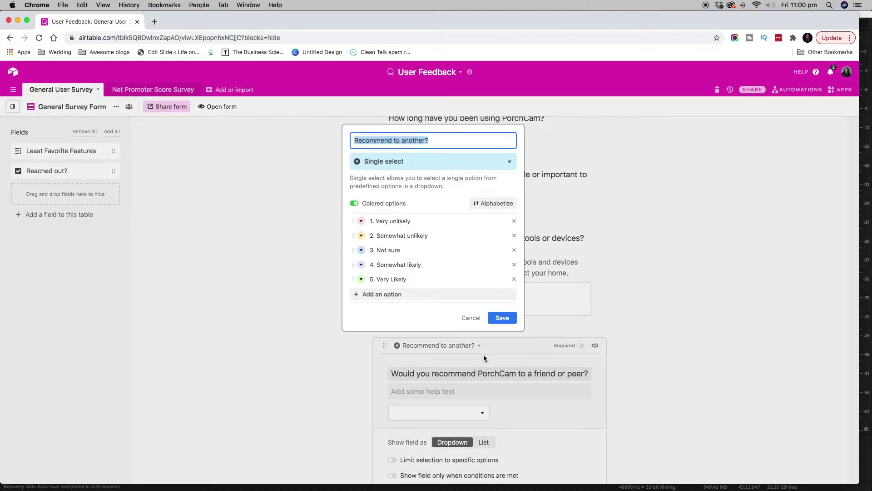
pyautogui.click(508, 164)
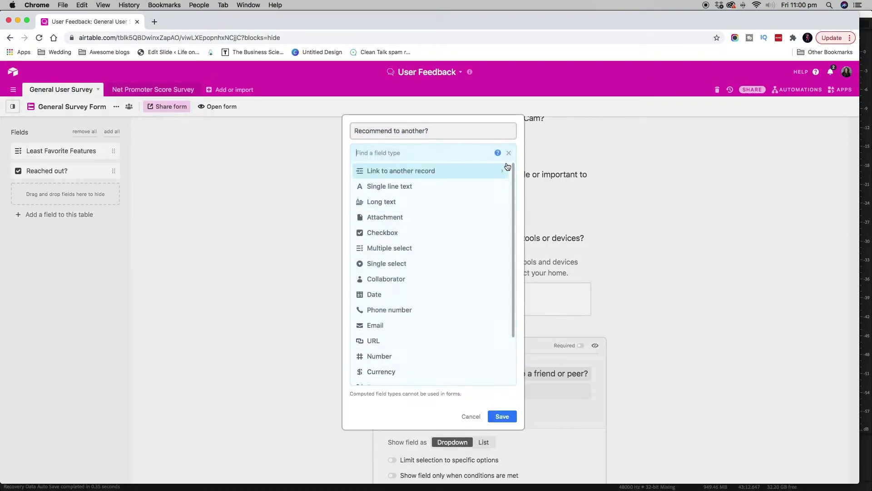
pyautogui.click(386, 233)
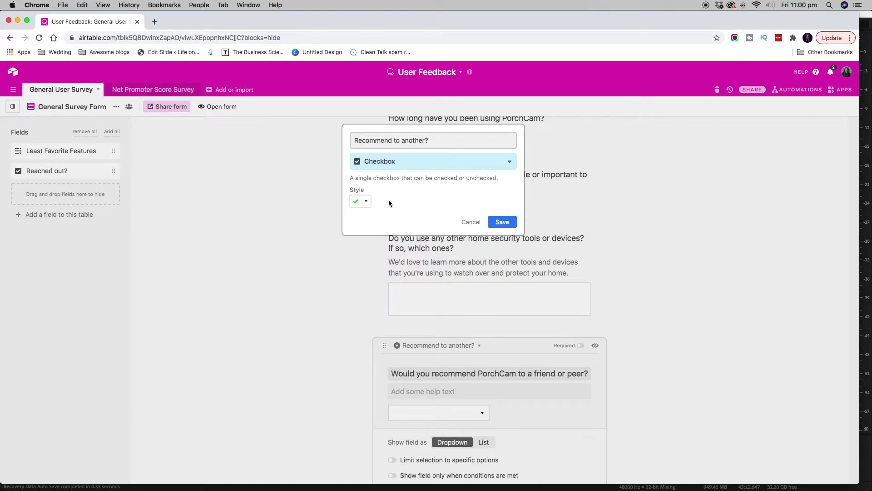
pyautogui.click(367, 202)
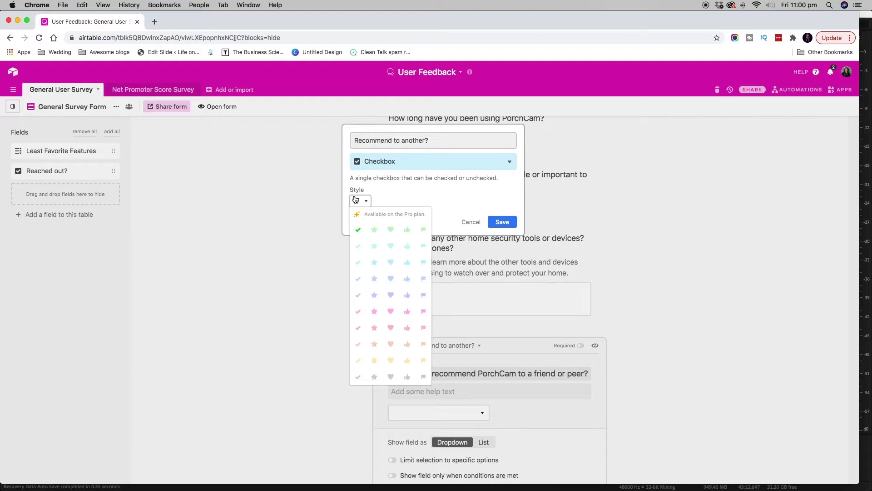
pyautogui.click(368, 202)
pyautogui.click(511, 223)
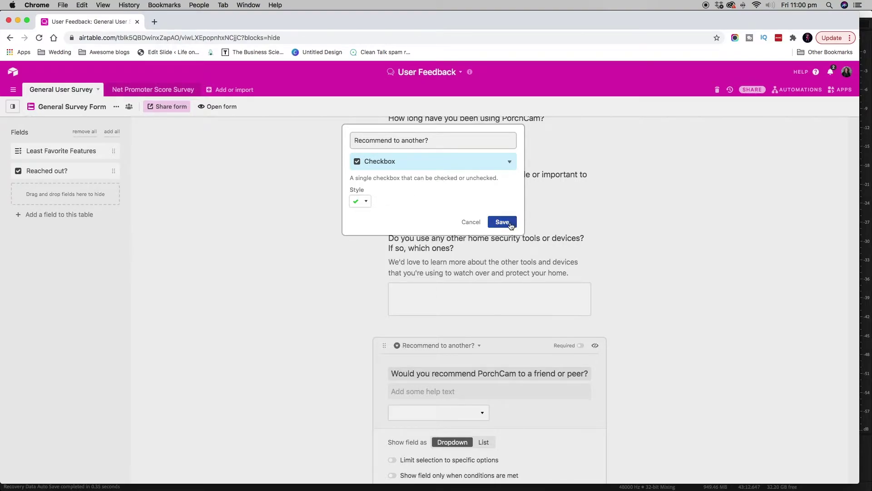
pyautogui.click(516, 313)
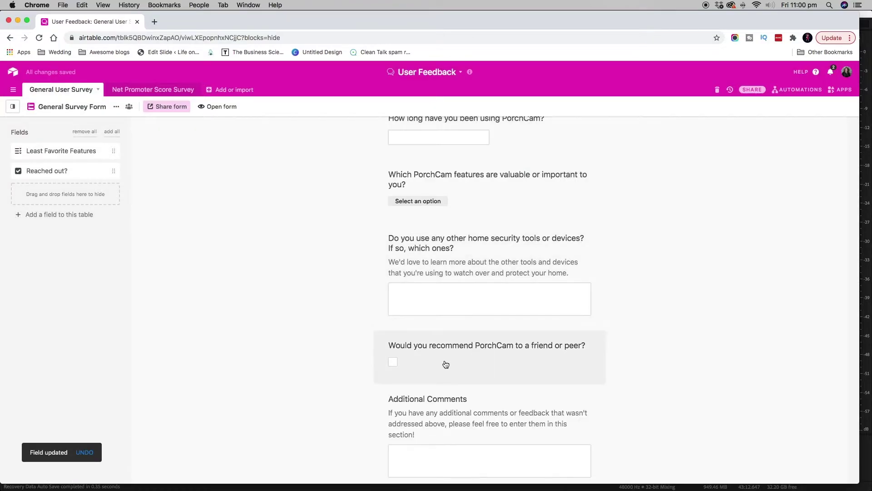
pyautogui.click(393, 362)
pyautogui.scroll(-2, 353, 314)
pyautogui.scroll(3, 404, 271)
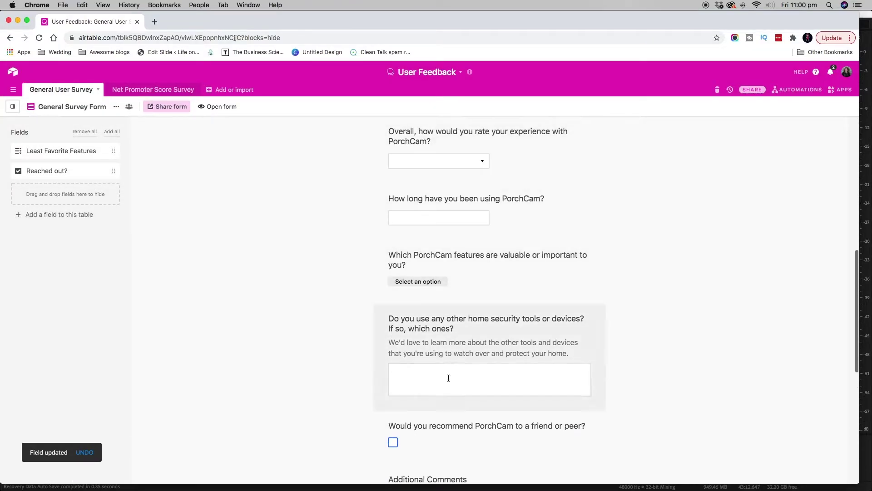
pyautogui.scroll(3, 448, 377)
pyautogui.scroll(-7, 448, 380)
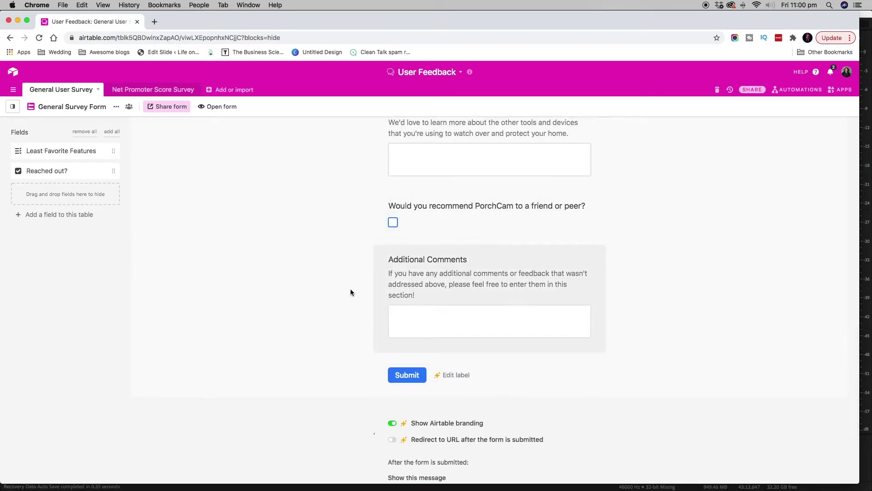
pyautogui.scroll(-1, 484, 268)
pyautogui.scroll(-2, 484, 268)
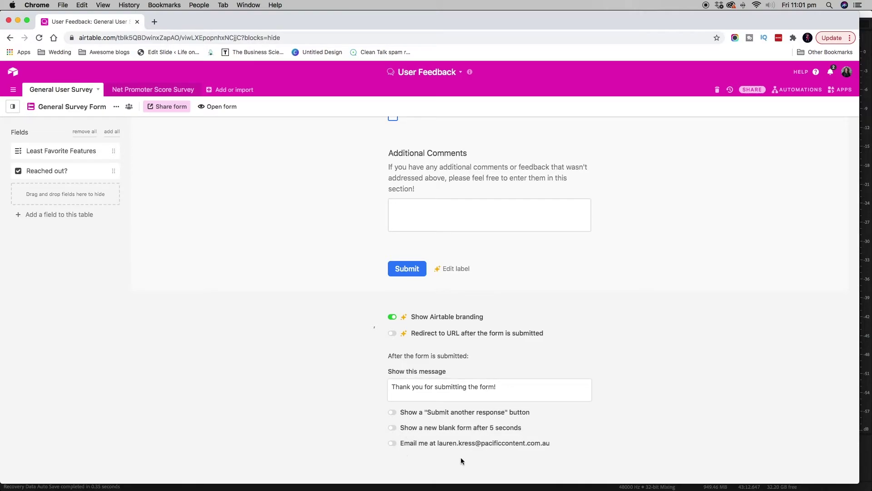
pyautogui.scroll(3, 413, 403)
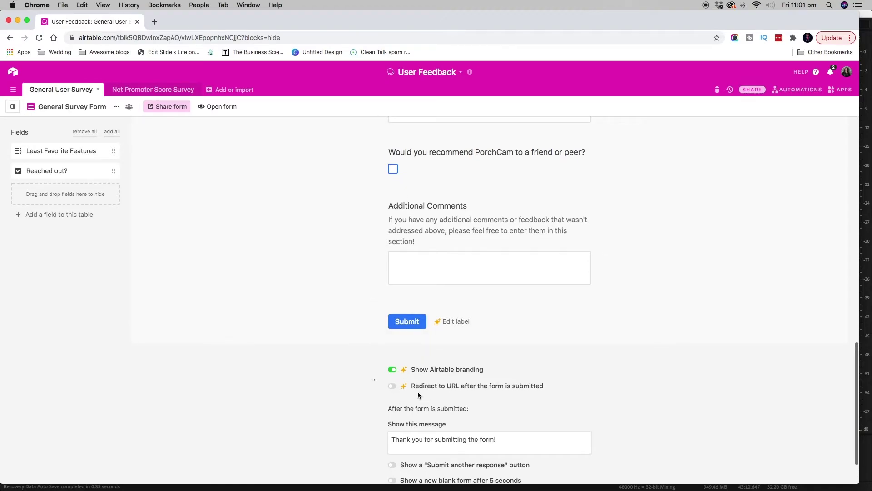
pyautogui.scroll(15, 417, 393)
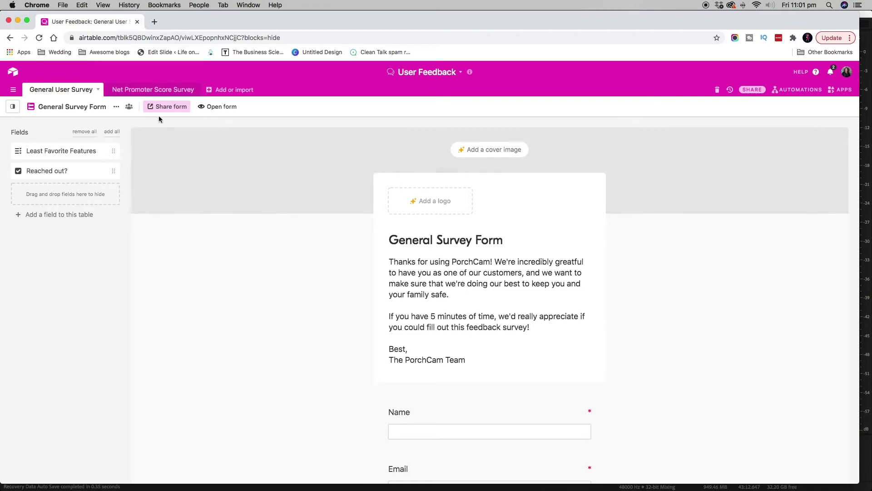
# - Reveal and select the form's private share link, then show the base's views list
pyautogui.click(171, 113)
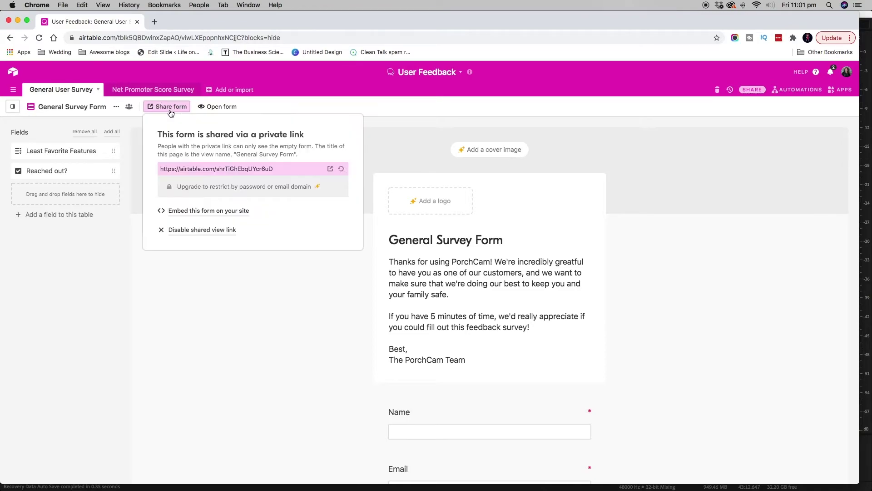
pyautogui.click(268, 172)
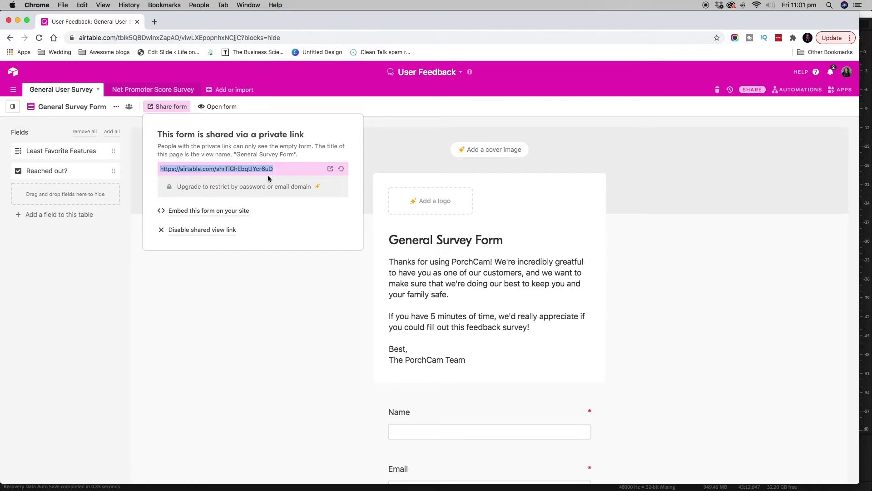
pyautogui.click(255, 273)
pyautogui.click(14, 108)
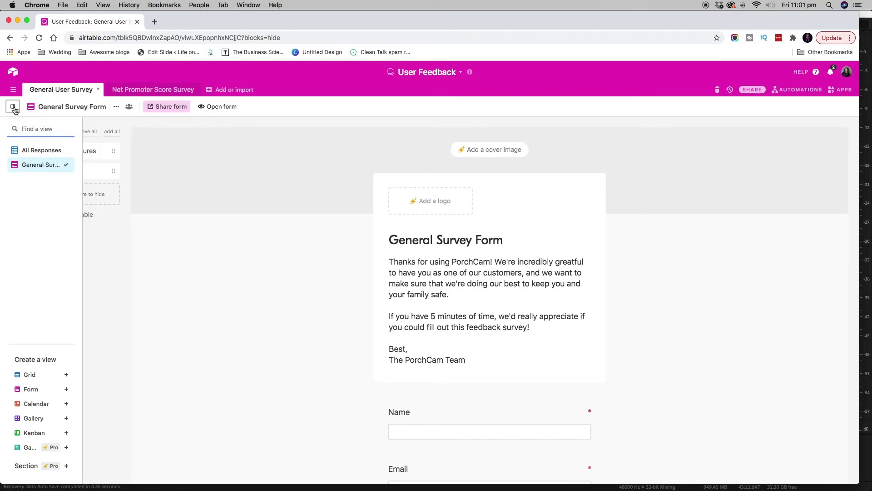
# - Switch to the All Responses grid and widen the 'Recommend to another?' column
pyautogui.click(27, 153)
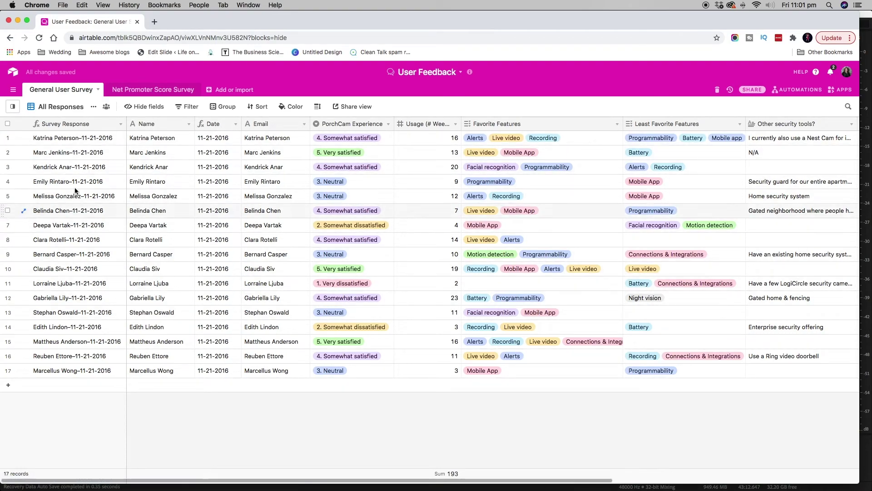
pyautogui.hscroll(10, 642, 206)
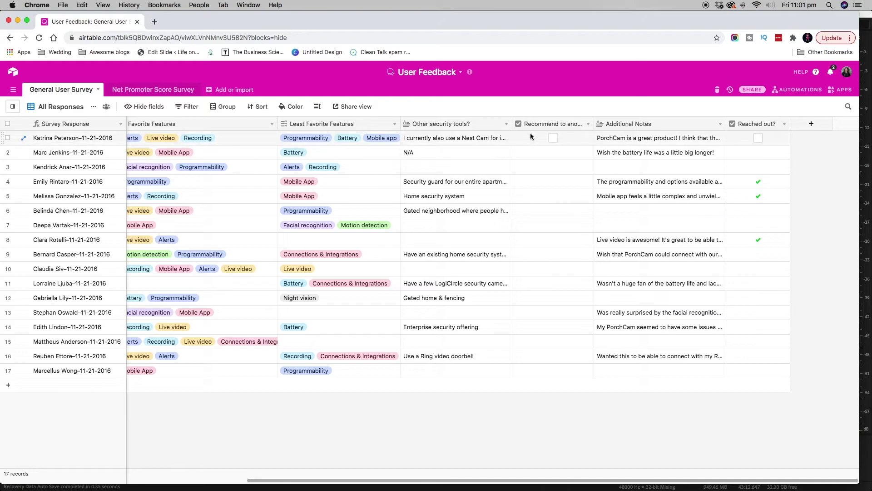
pyautogui.moveTo(593, 123); pyautogui.dragTo(652, 124)
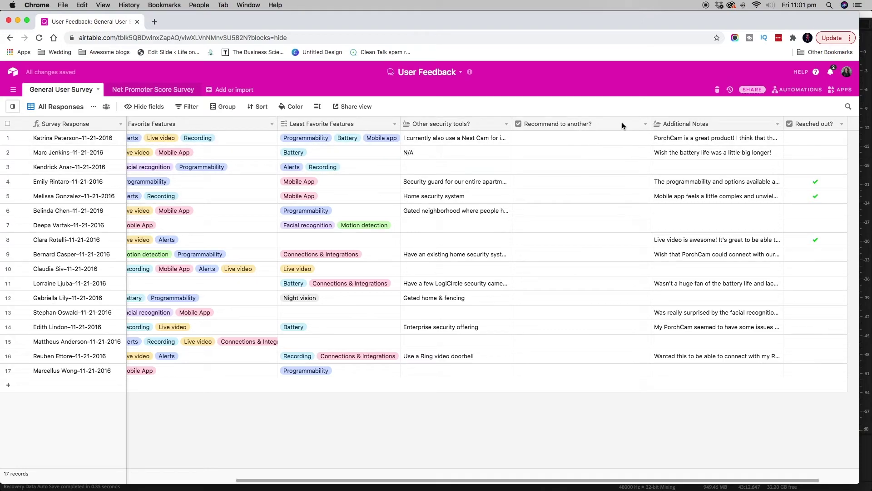
# - Keep the 'Recommend to another?' field type set to Checkbox and save it
pyautogui.click(645, 124)
pyautogui.click(617, 139)
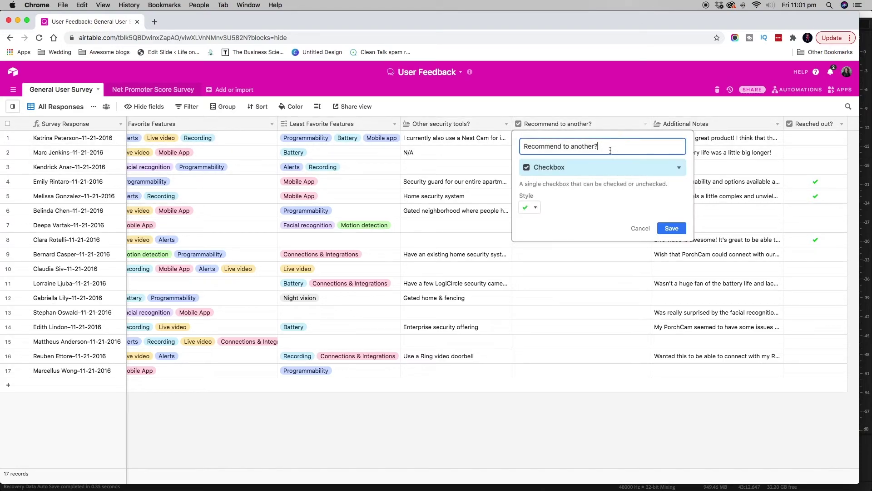
pyautogui.click(607, 167)
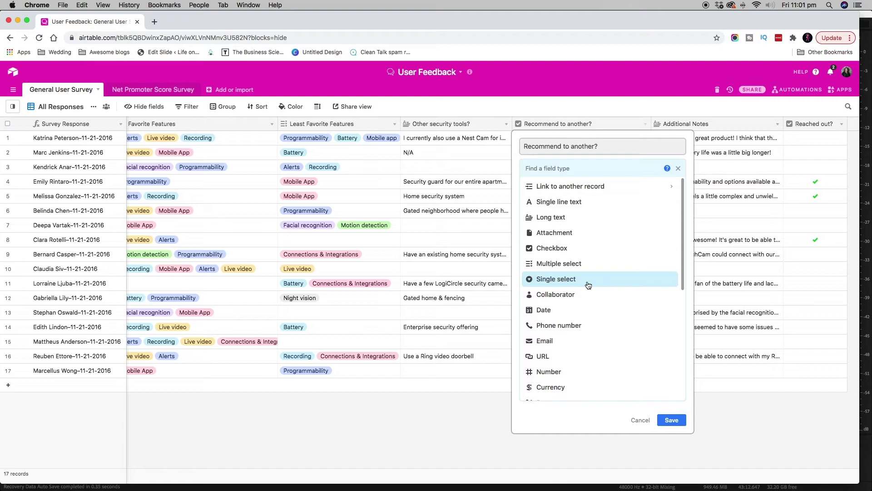
pyautogui.click(582, 280)
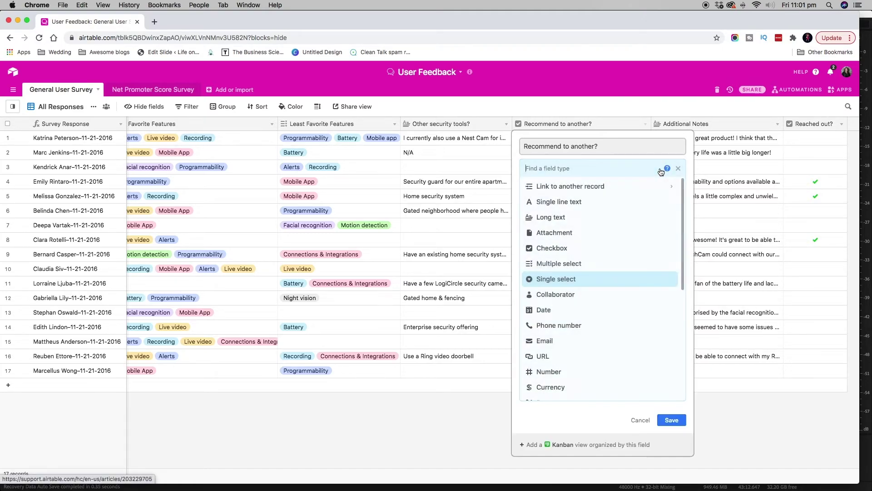
pyautogui.click(588, 248)
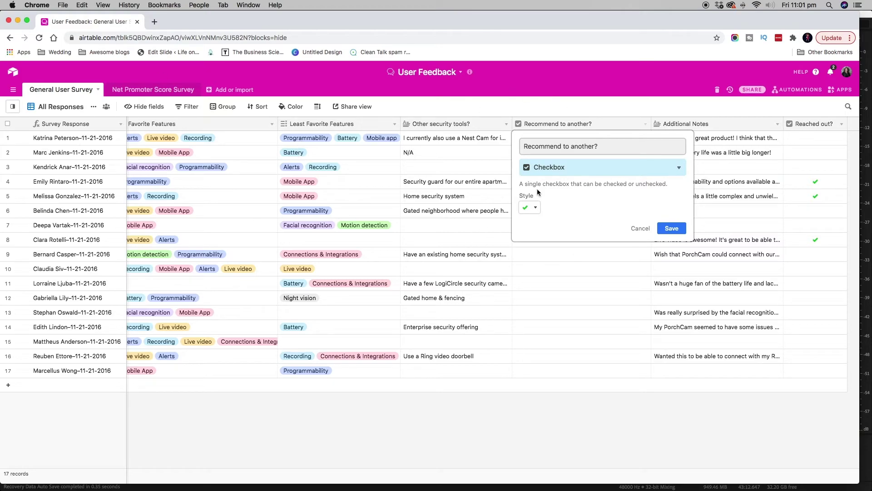
pyautogui.click(671, 228)
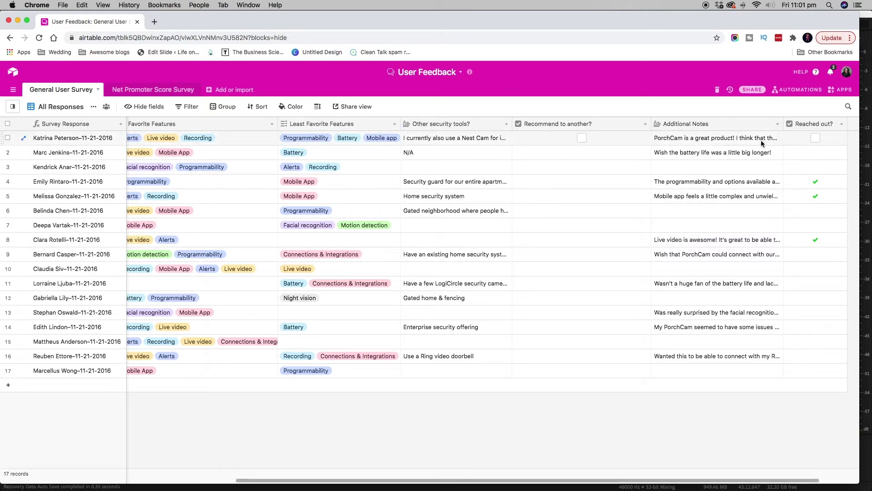
pyautogui.hscroll(-10, 456, 198)
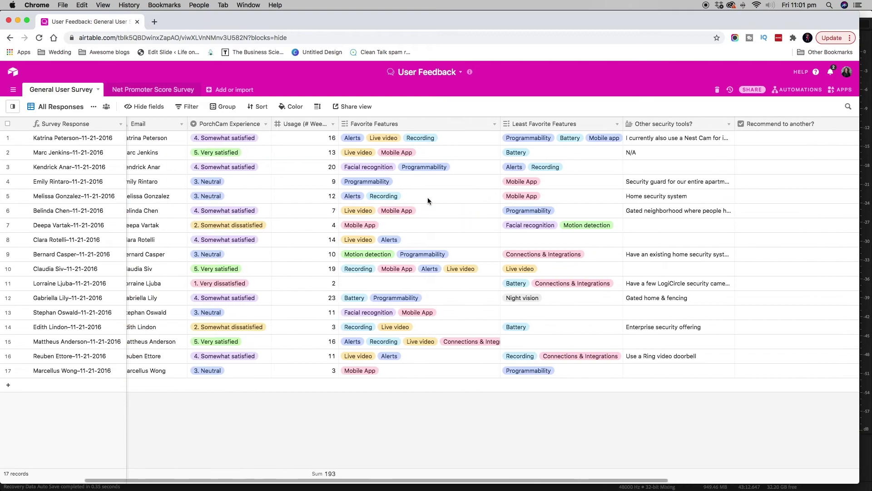